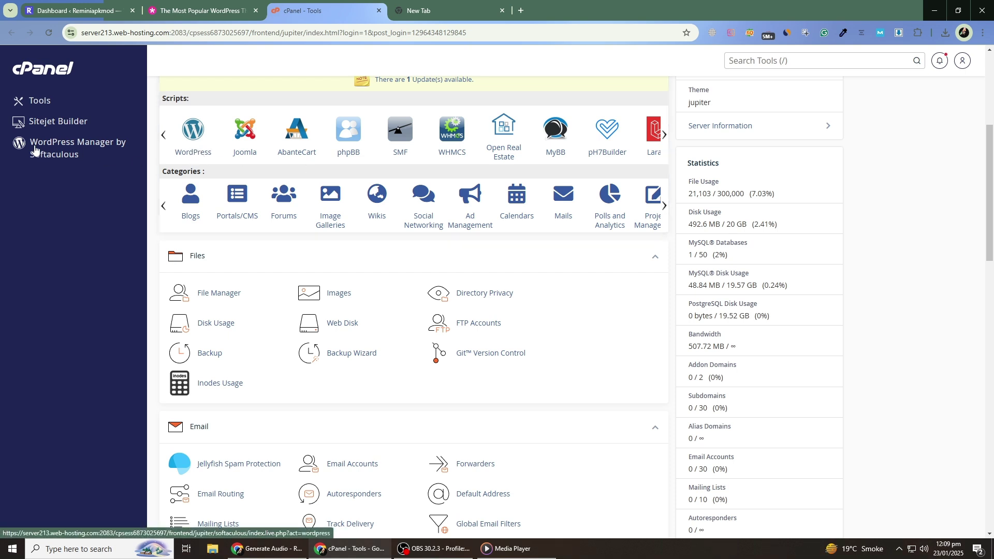
Switch to the WordPress Dashboard tab and look over its Rank Math, site health and activity widgets
scroll(452, 242, down, 6)
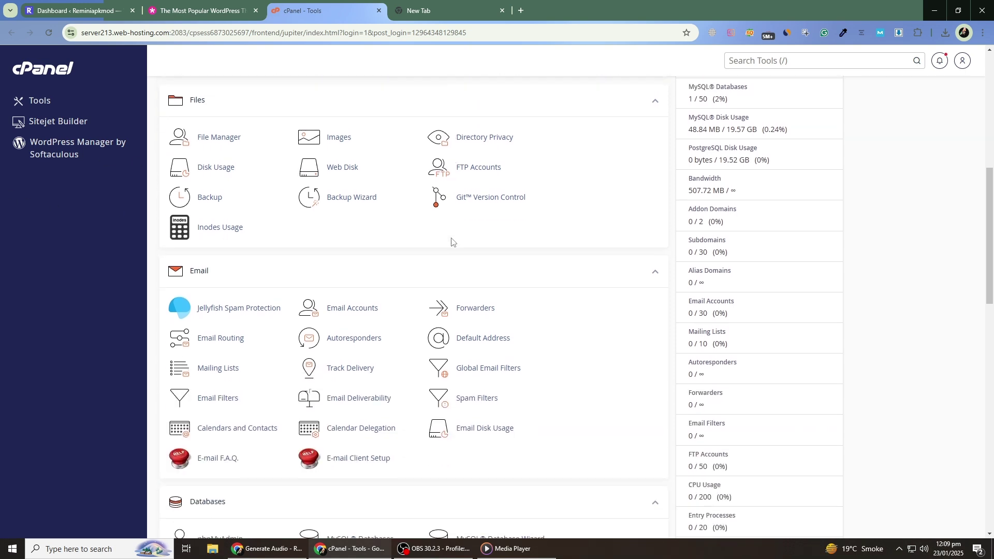
scroll(452, 242, down, 2)
scroll(440, 243, up, 7)
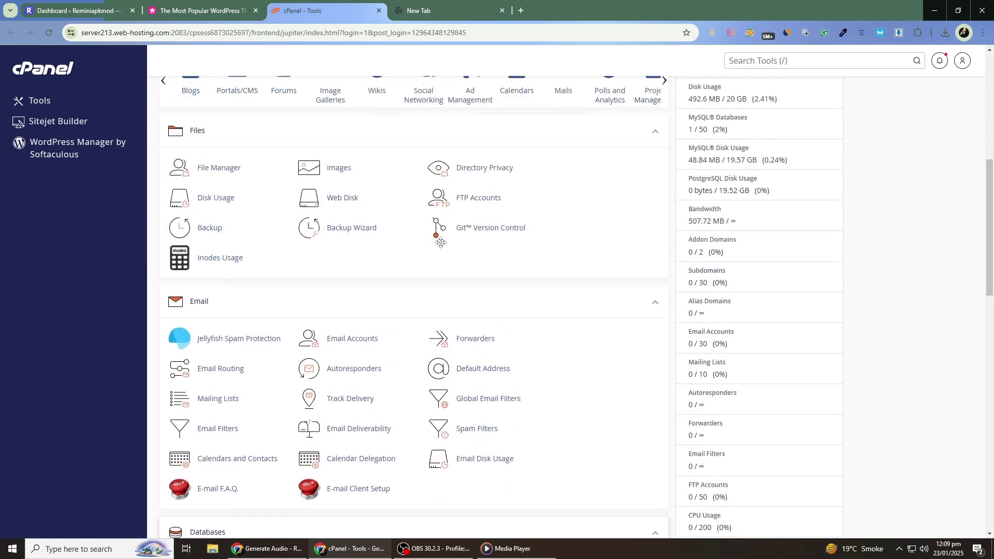
scroll(441, 242, up, 1)
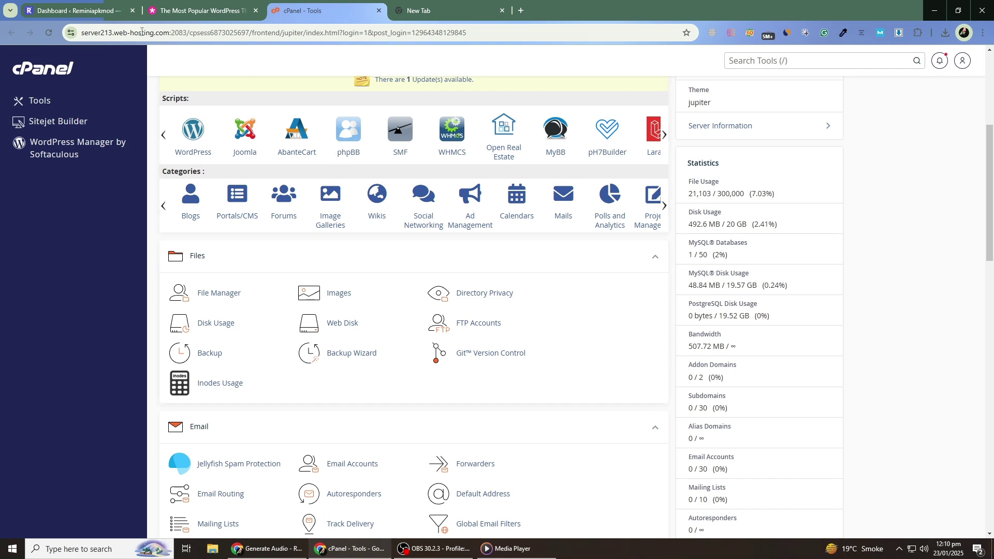
click(85, 12)
scroll(15, 138, down, 1)
scroll(15, 138, down, 6)
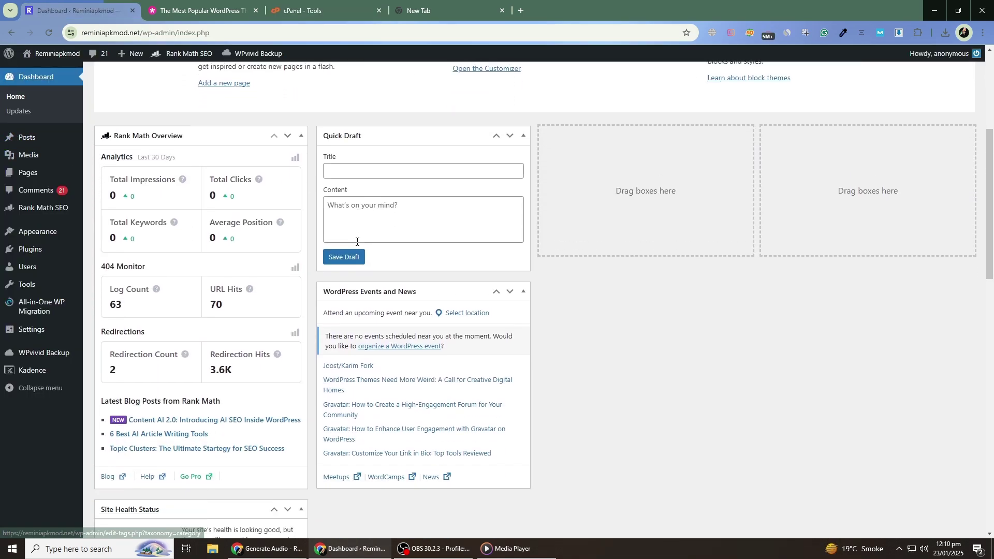
scroll(327, 244, down, 3)
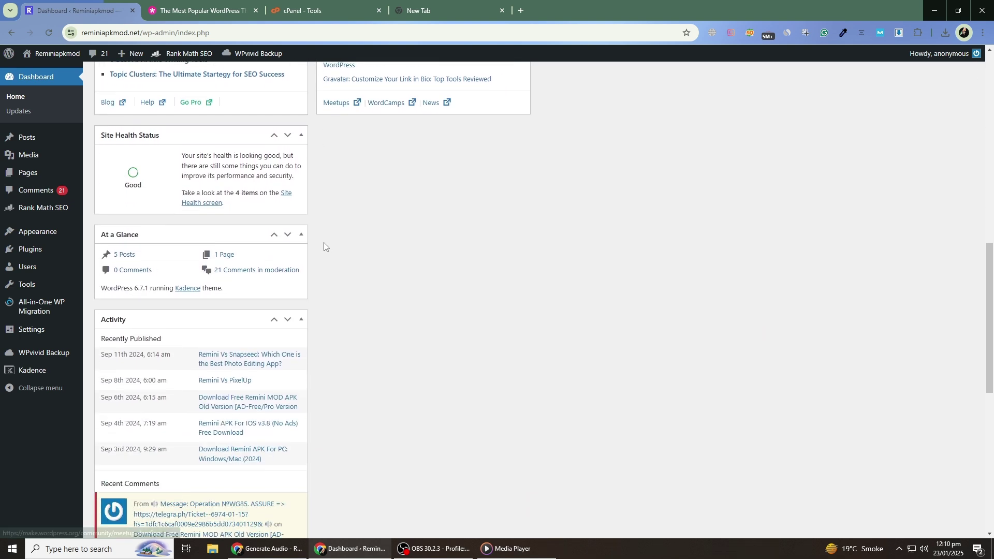
scroll(300, 238, up, 2)
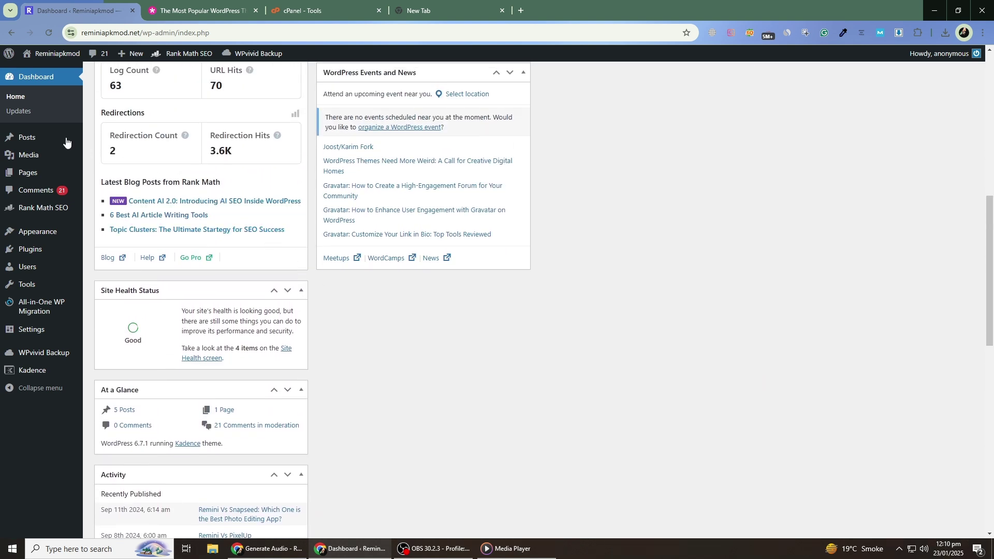
mouse_move(38, 175)
Go back to the cPanel Tools tab and look over its Files, Email, Databases, Domains and Security sections
click(305, 10)
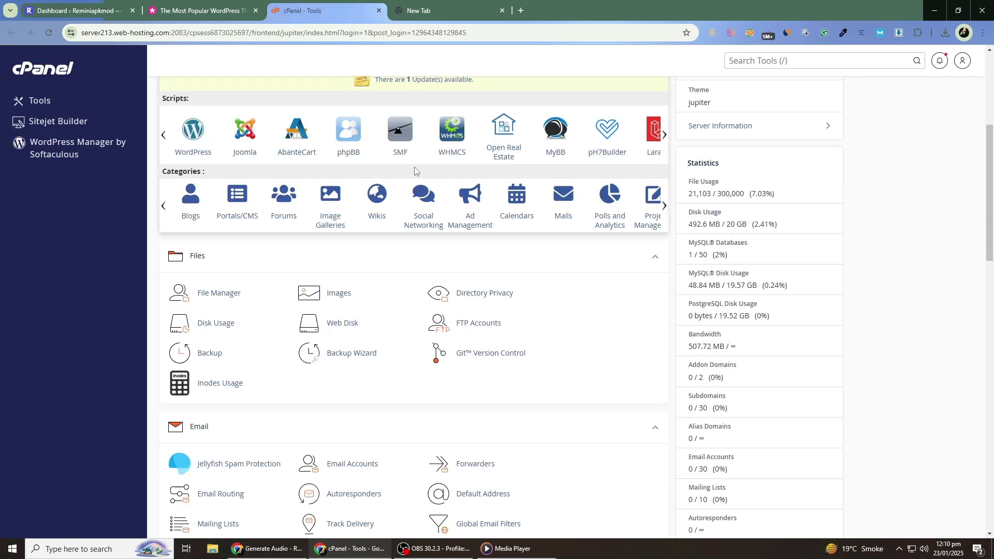
scroll(333, 167, down, 3)
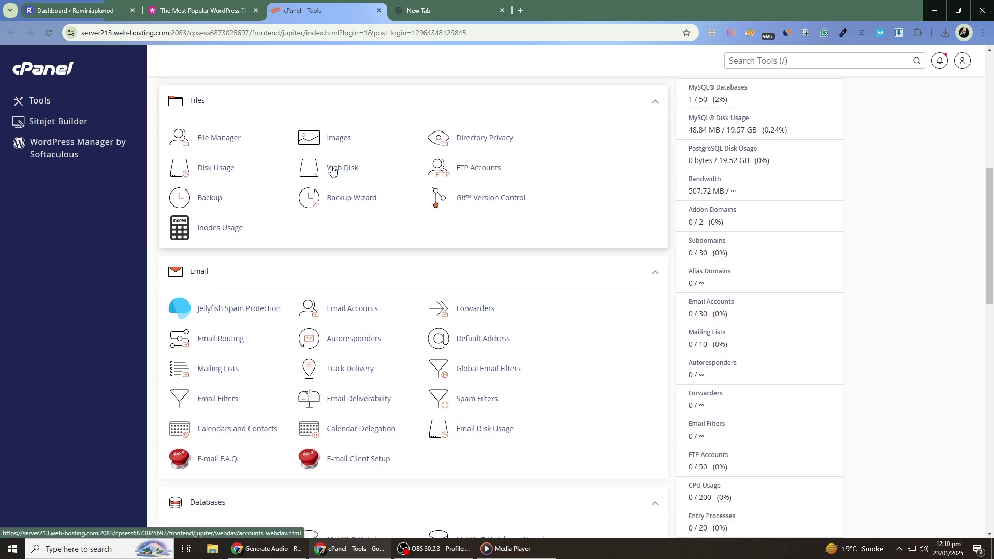
scroll(333, 170, down, 1)
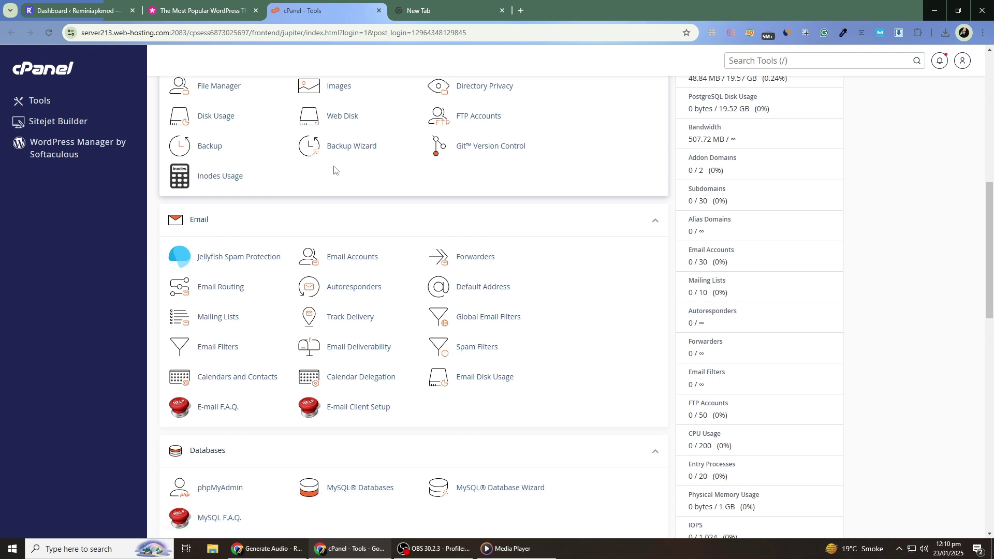
scroll(334, 170, up, 1)
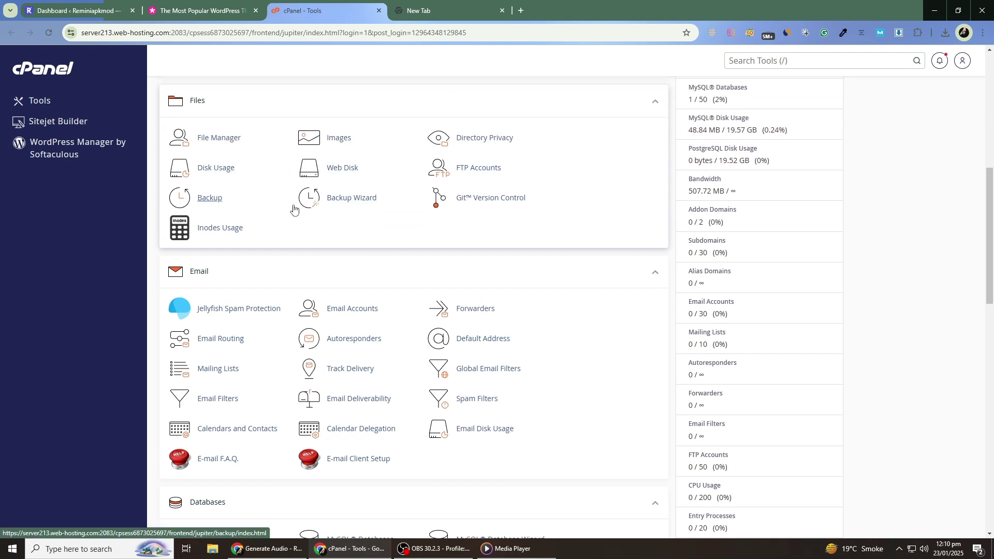
scroll(298, 207, down, 3)
scroll(293, 211, down, 3)
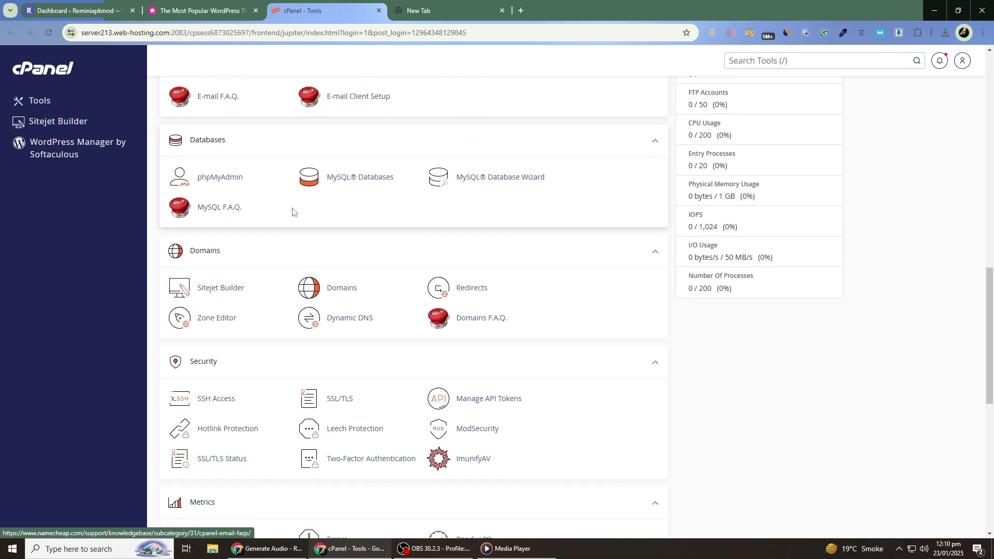
scroll(293, 211, down, 2)
scroll(293, 211, up, 6)
scroll(293, 212, up, 3)
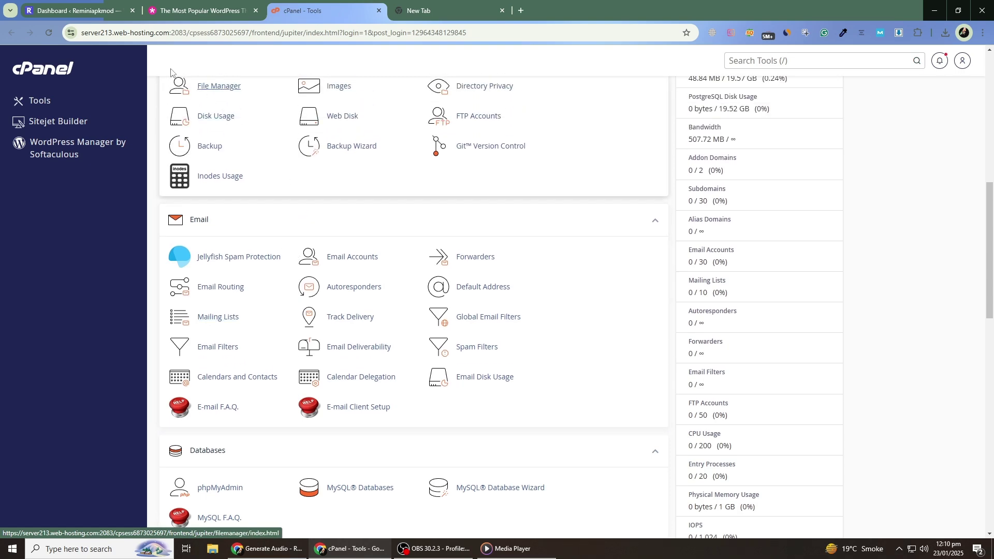
Open Appearance > Themes to view the six installed themes, with Kadence active
click(103, 12)
scroll(279, 228, up, 10)
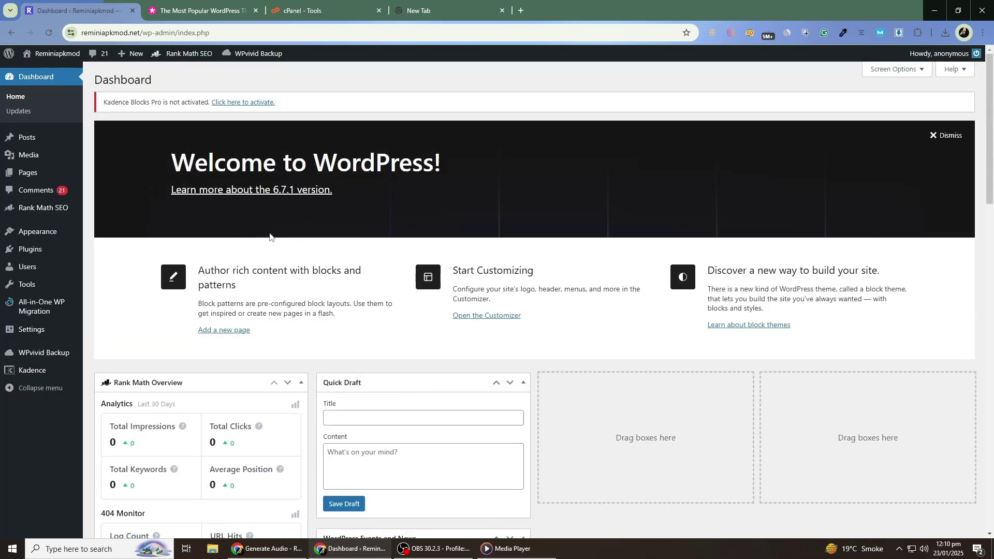
scroll(296, 225, down, 2)
mouse_move(45, 231)
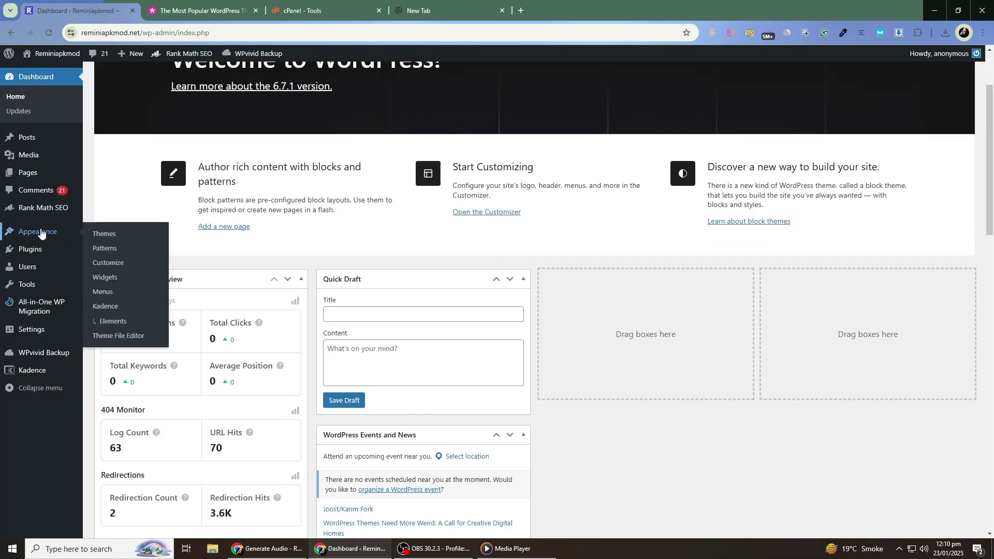
click(109, 235)
scroll(504, 237, down, 3)
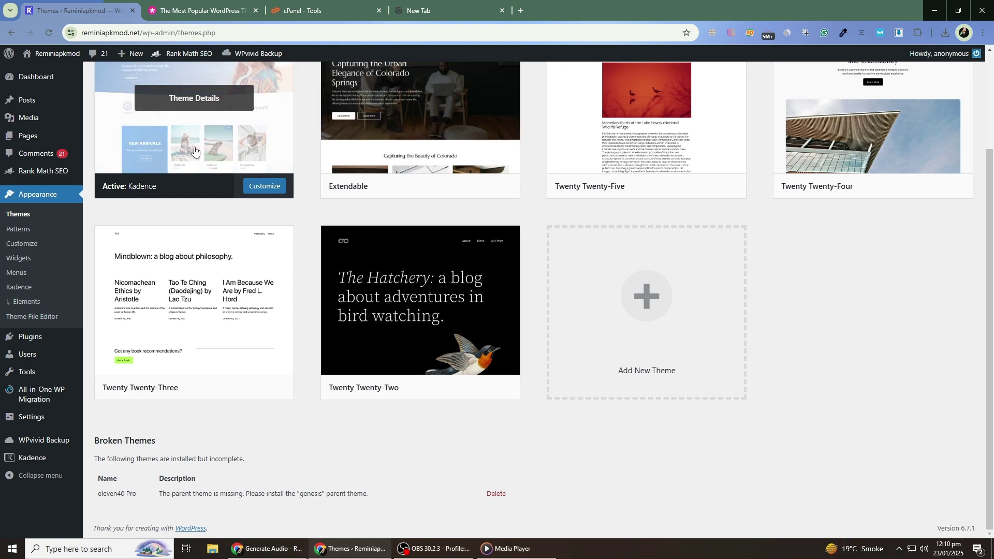
scroll(234, 157, up, 3)
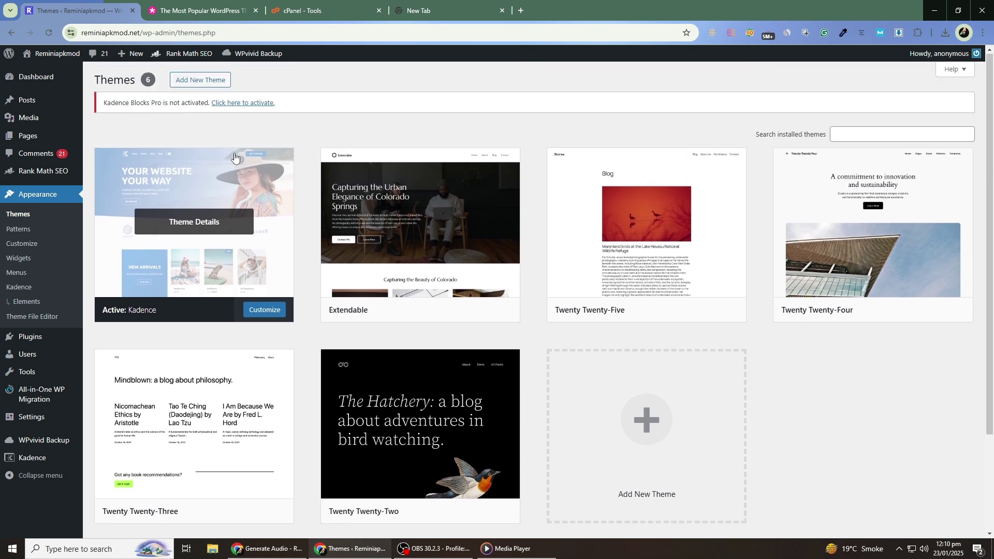
Open Add New Theme and browse popular themes such as OceanWP, Astra and GeneratePress
click(207, 84)
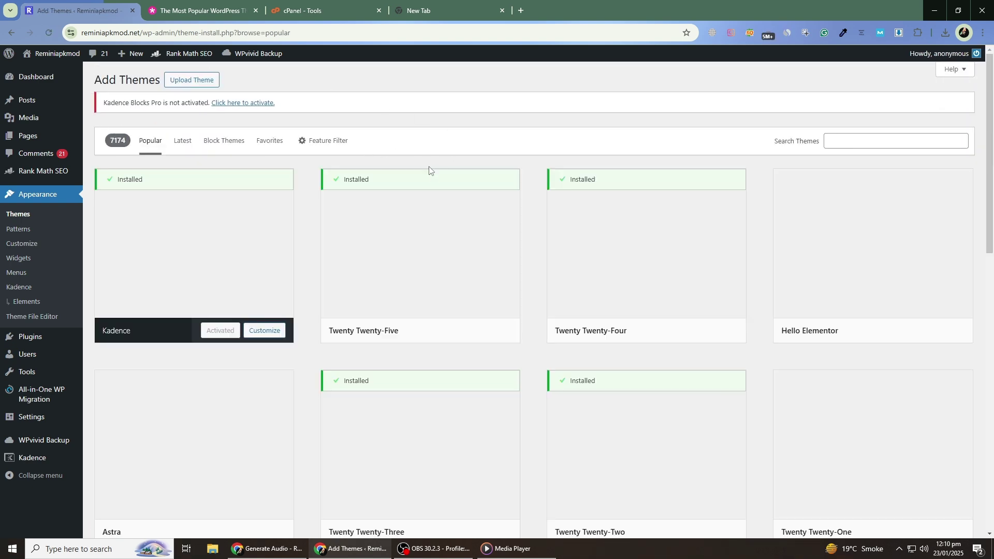
scroll(474, 318, down, 13)
scroll(475, 313, down, 17)
scroll(476, 313, up, 7)
scroll(475, 313, up, 20)
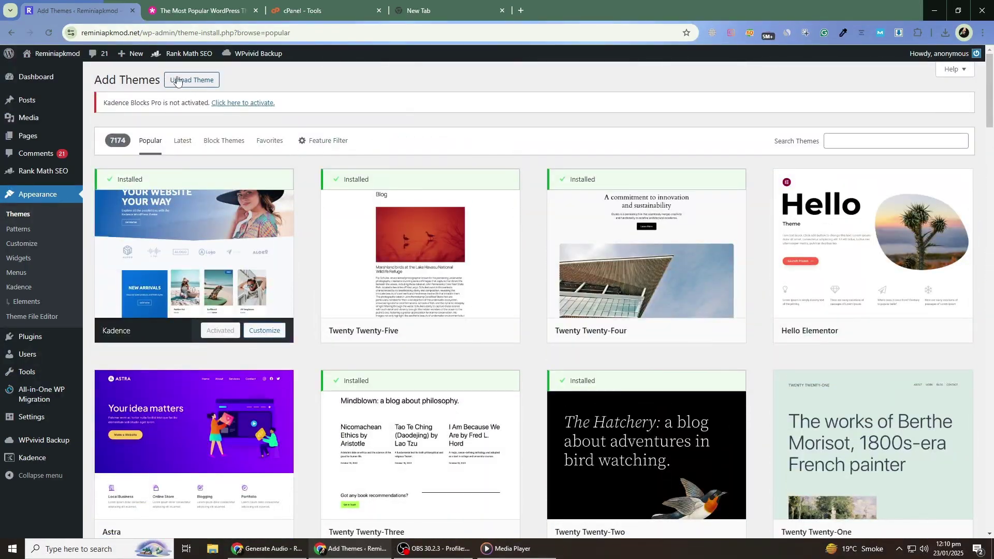
scroll(321, 192, down, 4)
scroll(356, 196, down, 3)
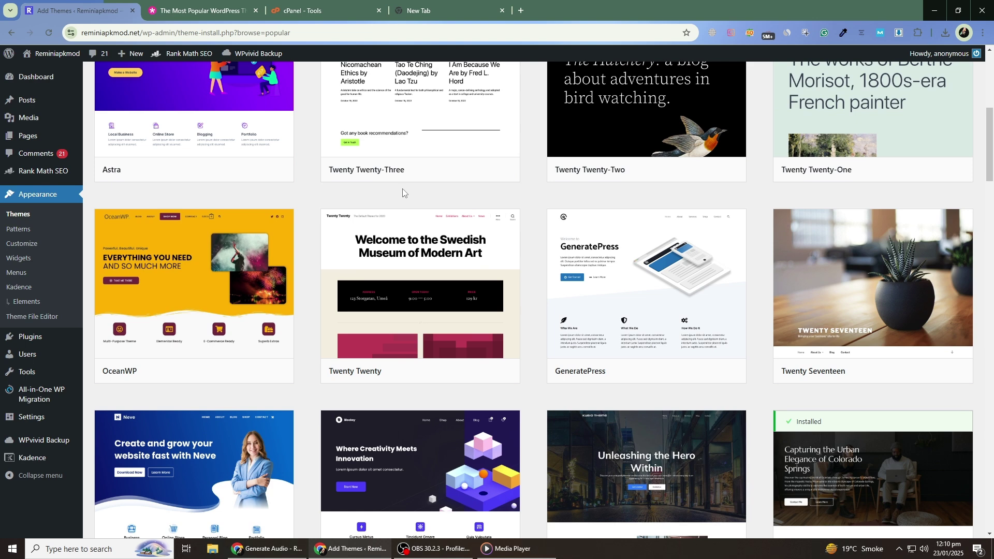
mouse_move(135, 327)
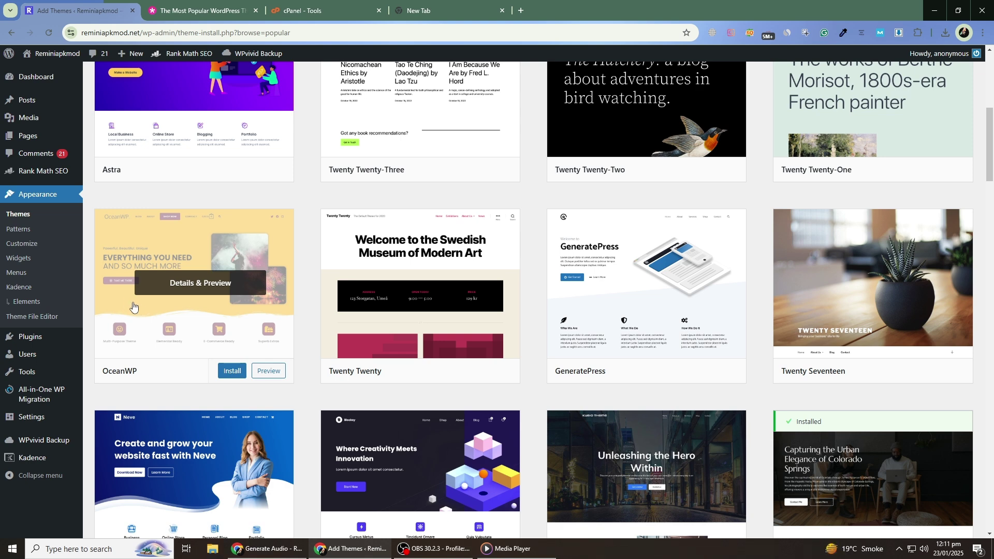
mouse_move(41, 440)
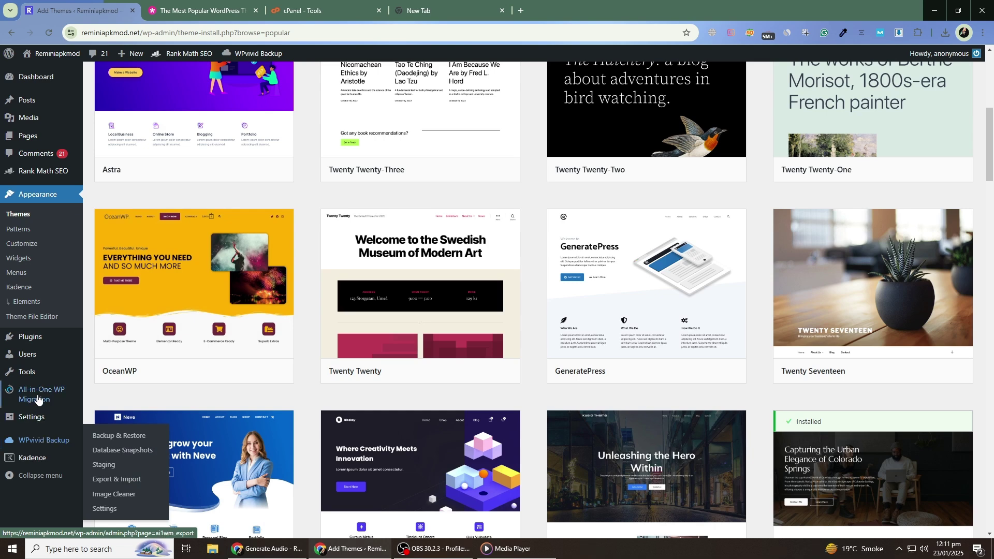
mouse_move(41, 399)
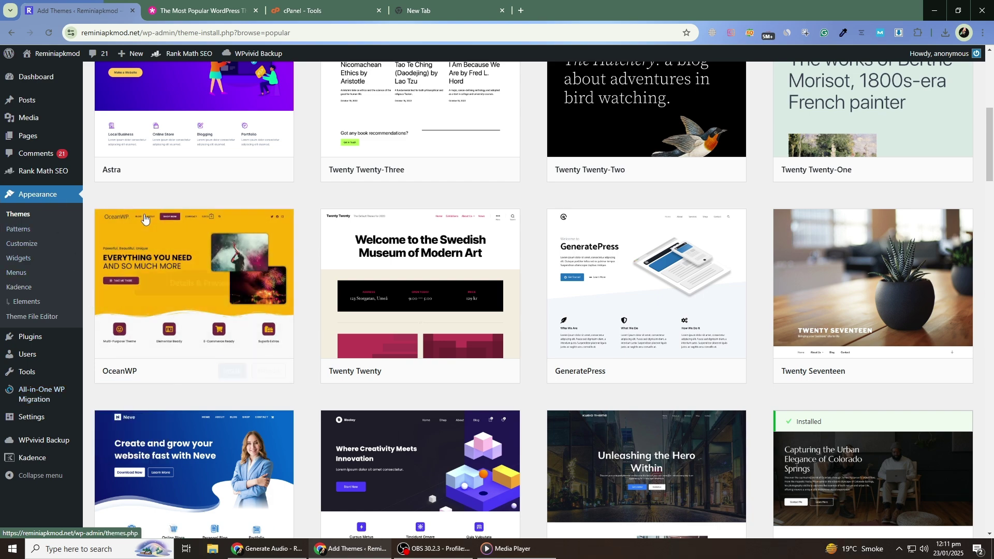
scroll(278, 262, up, 3)
scroll(278, 263, up, 4)
scroll(435, 338, down, 2)
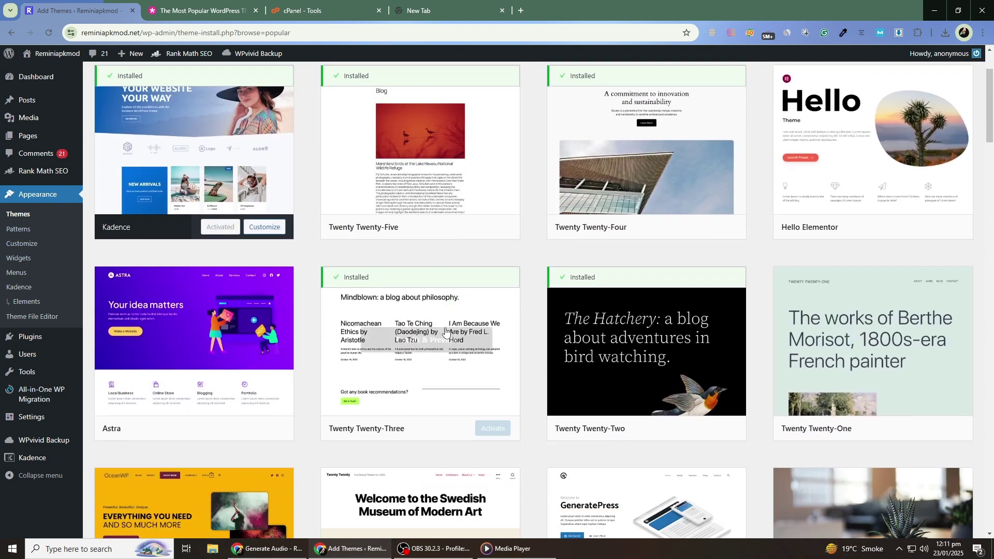
scroll(708, 284, up, 1)
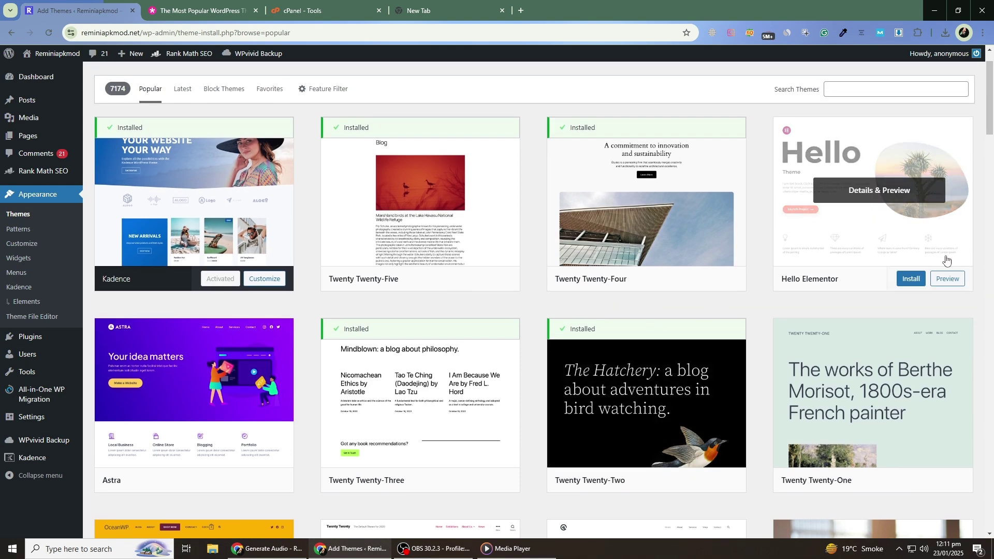
Preview the Hello Elementor theme, version 3.3.0, and look over its sample archive page
click(950, 282)
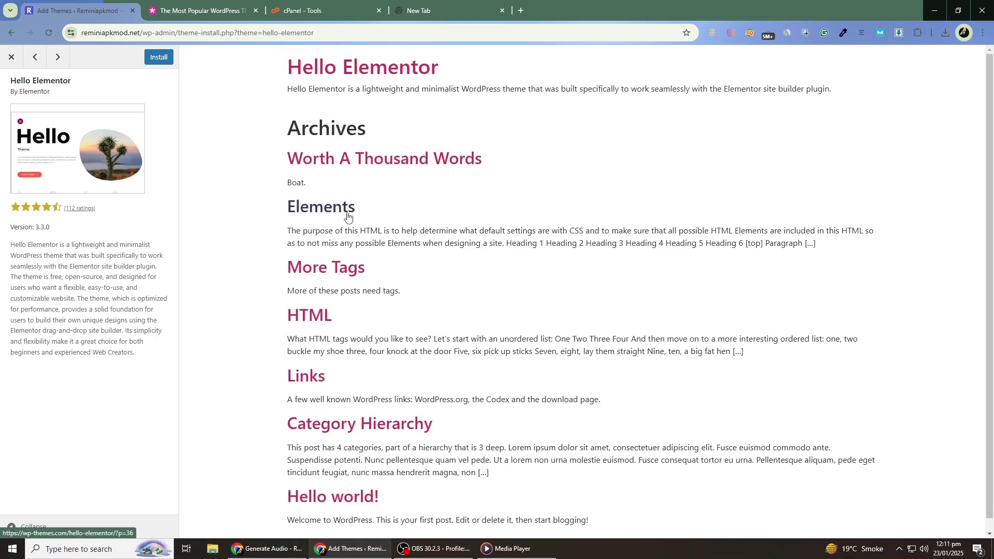
scroll(344, 223, down, 1)
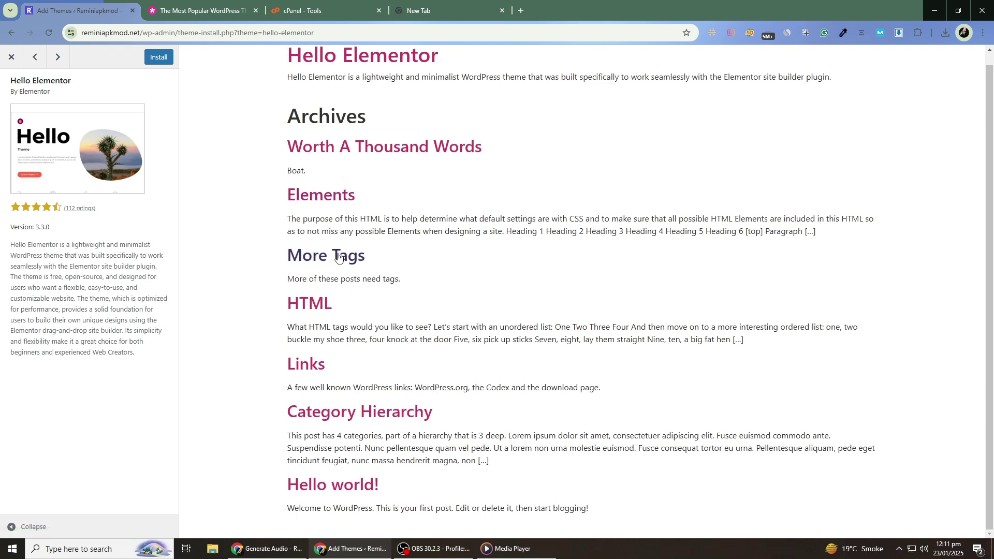
scroll(324, 290, up, 1)
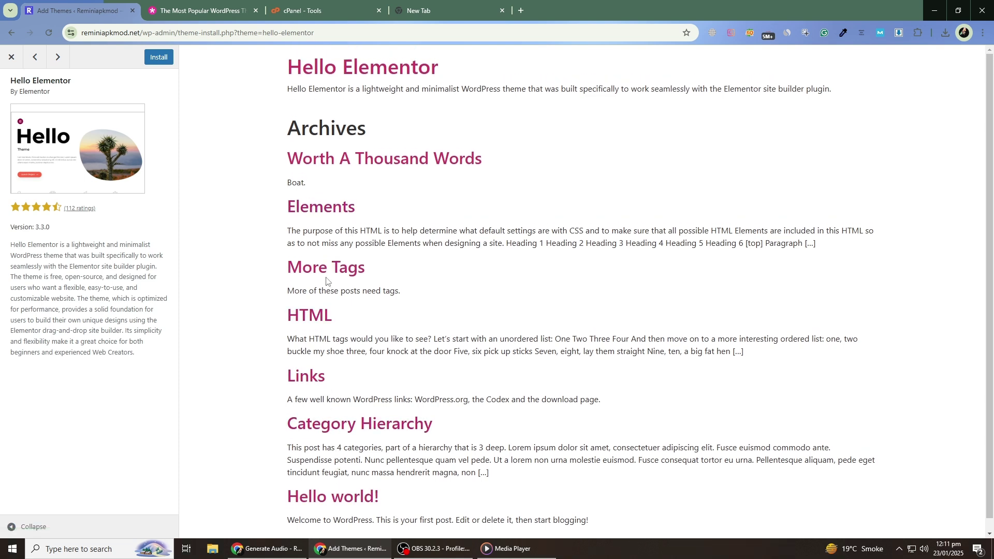
Close the Hello Elementor preview and browse the Popular themes, where Kadence shows as activated
click(12, 57)
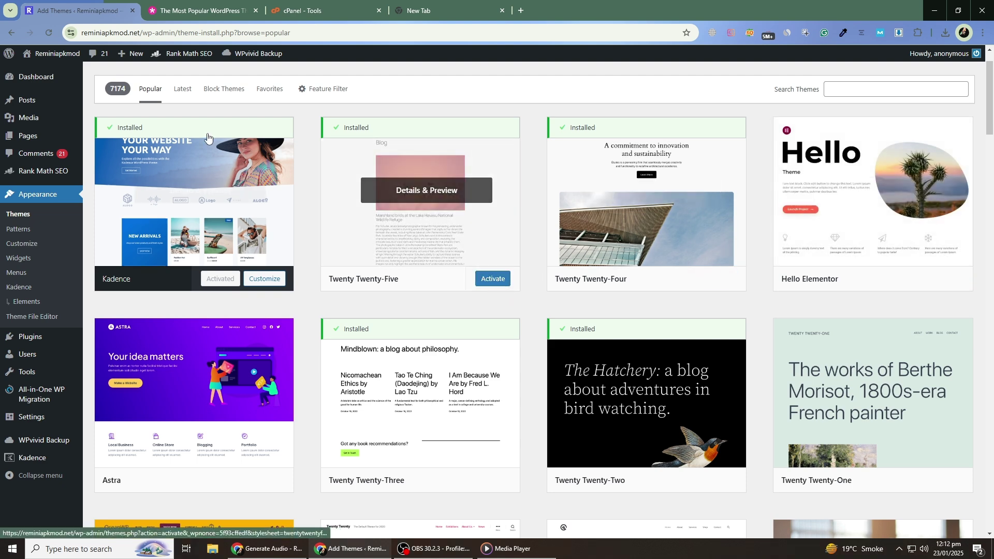
mouse_move(72, 55)
mouse_move(57, 101)
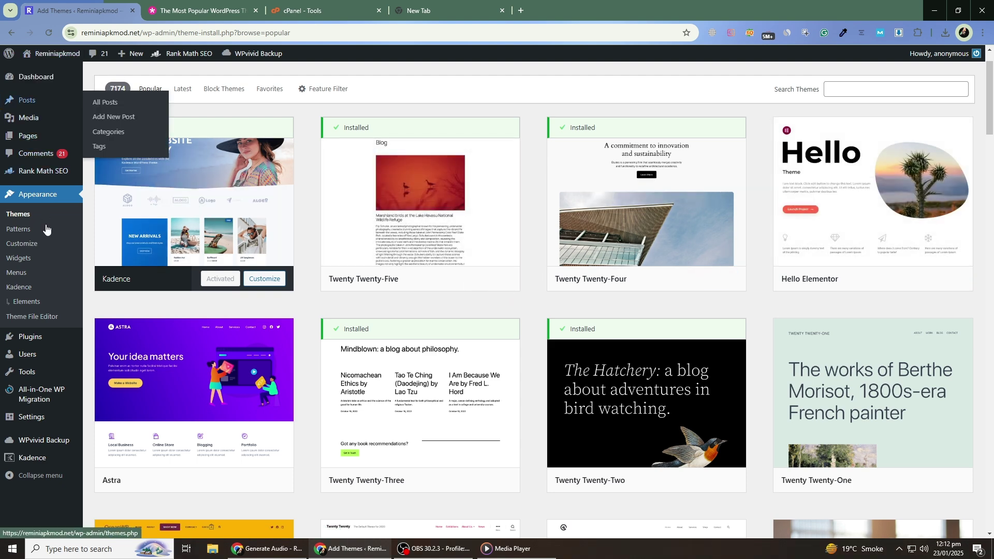
scroll(156, 259, down, 3)
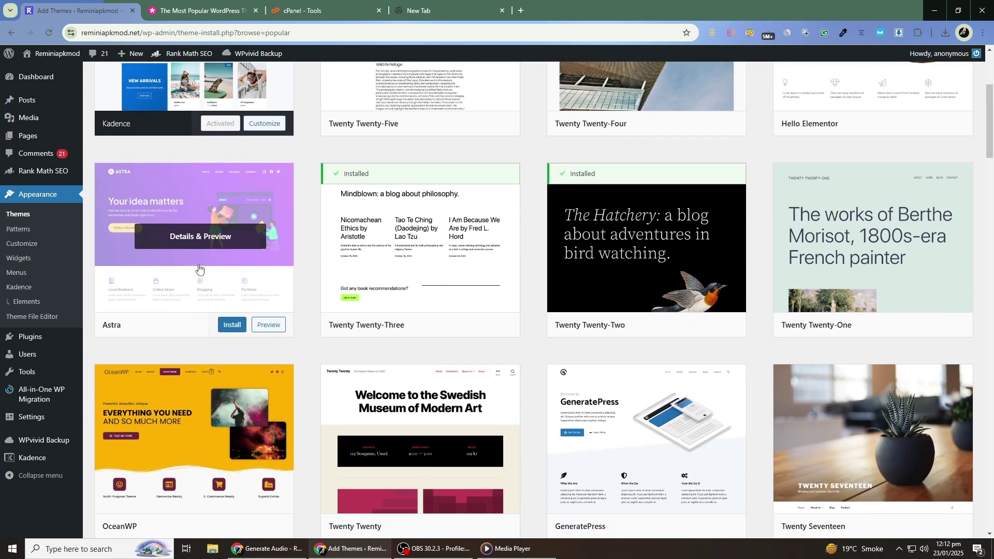
scroll(278, 273, up, 2)
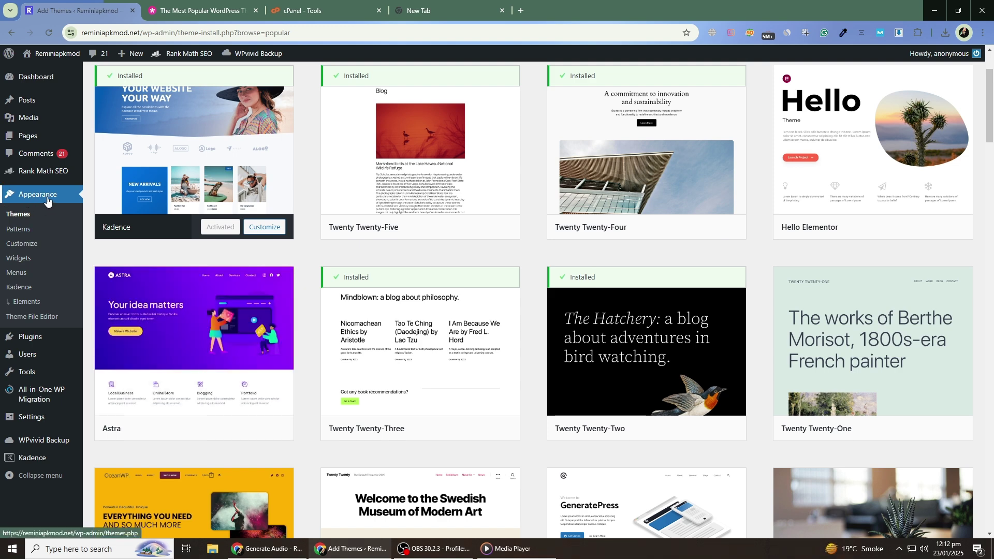
Open the Widgets screen from the Appearance menu and look through its contents
click(19, 262)
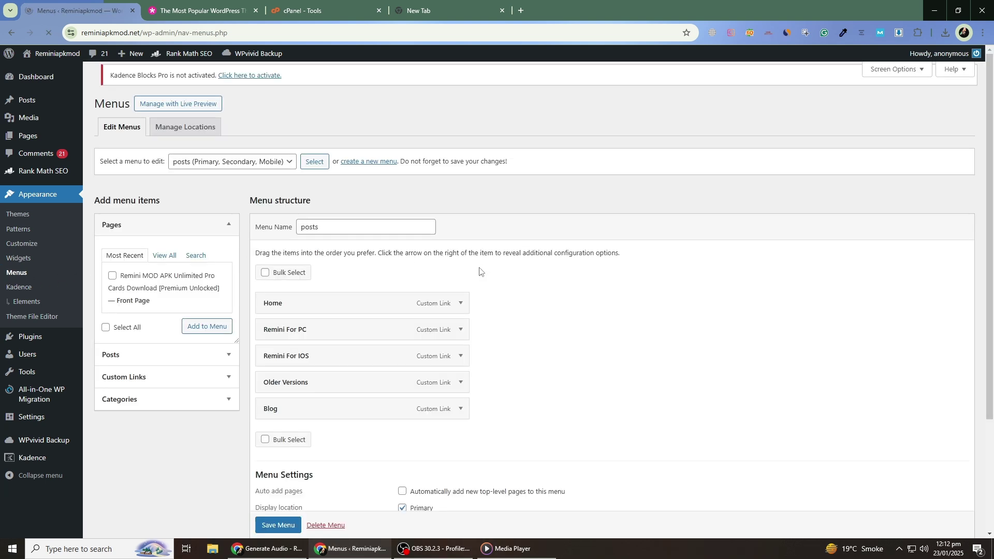
scroll(480, 273, down, 3)
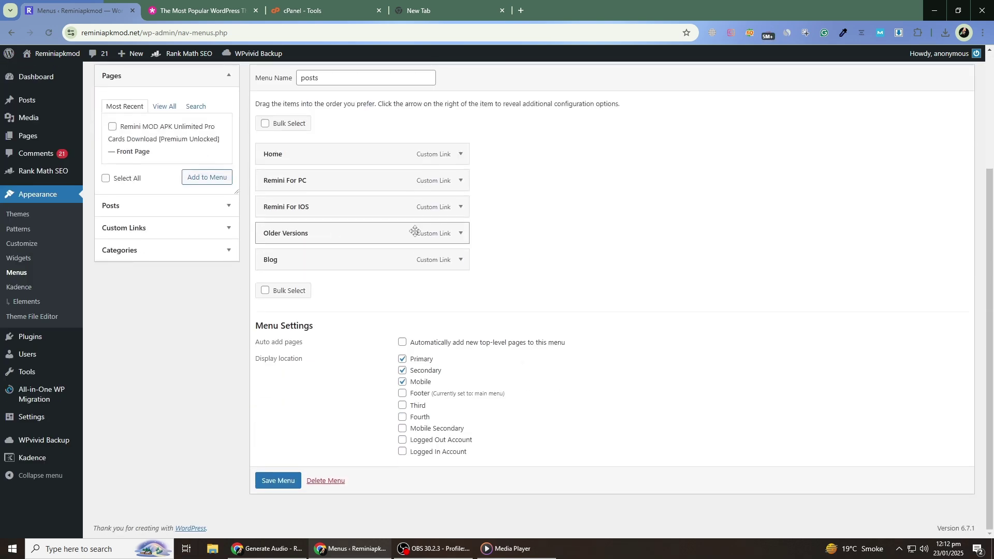
scroll(375, 257, up, 3)
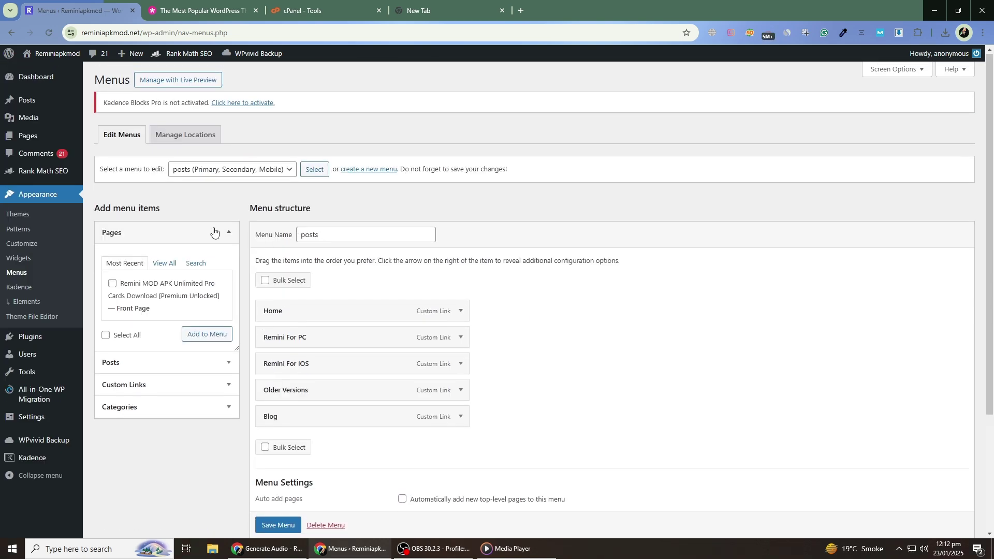
scroll(215, 231, down, 3)
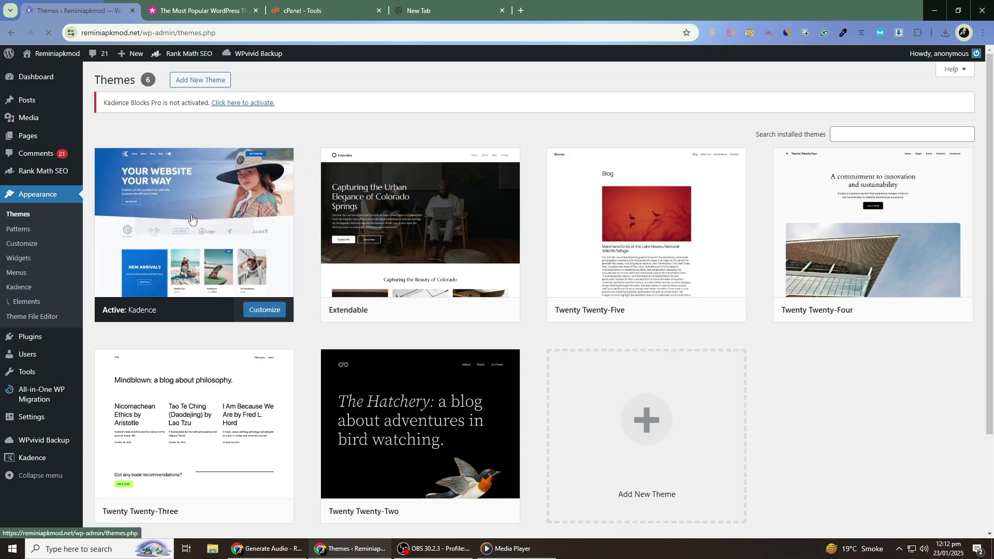
Check the installed themes, including broken eleven40 Pro, then open the Customizer and return to the list
scroll(309, 334, down, 2)
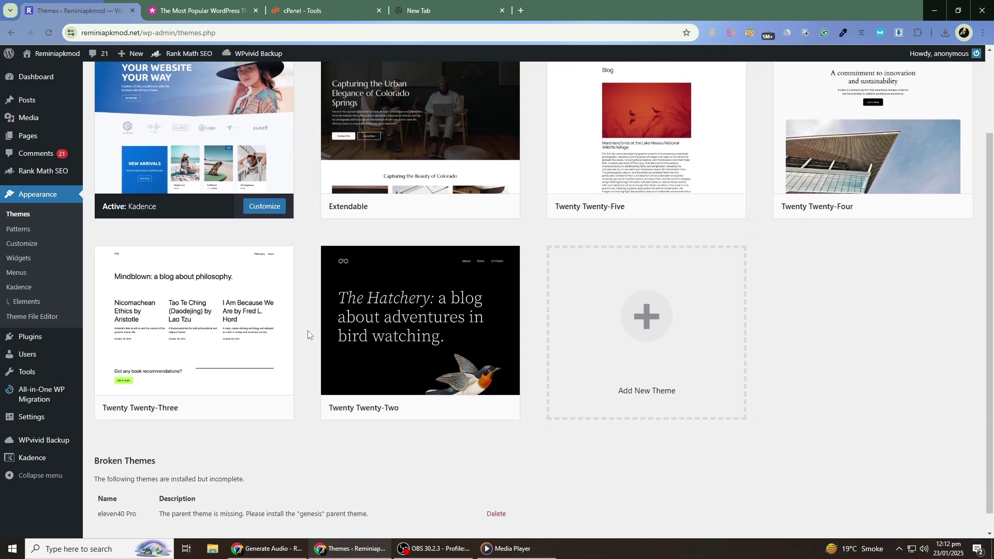
scroll(307, 327, up, 1)
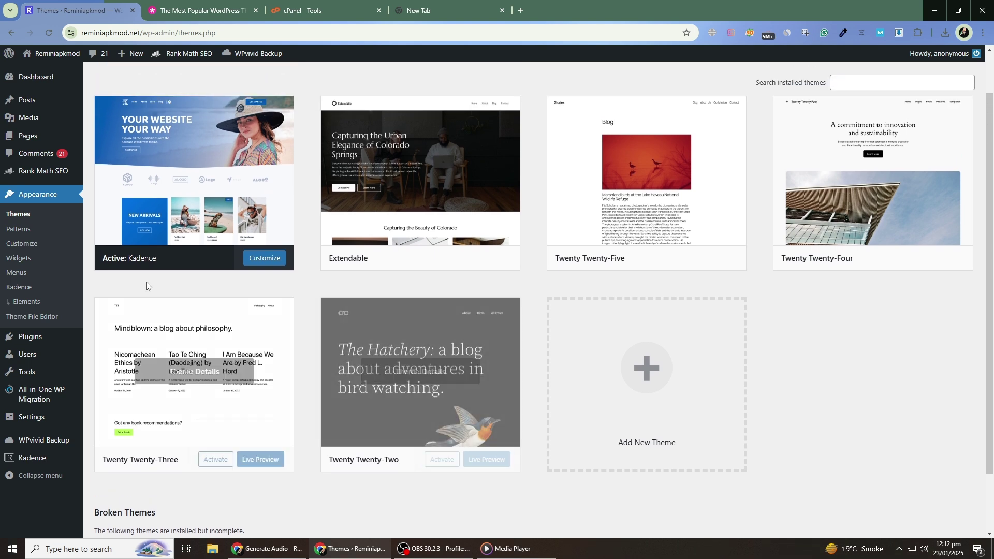
click(28, 244)
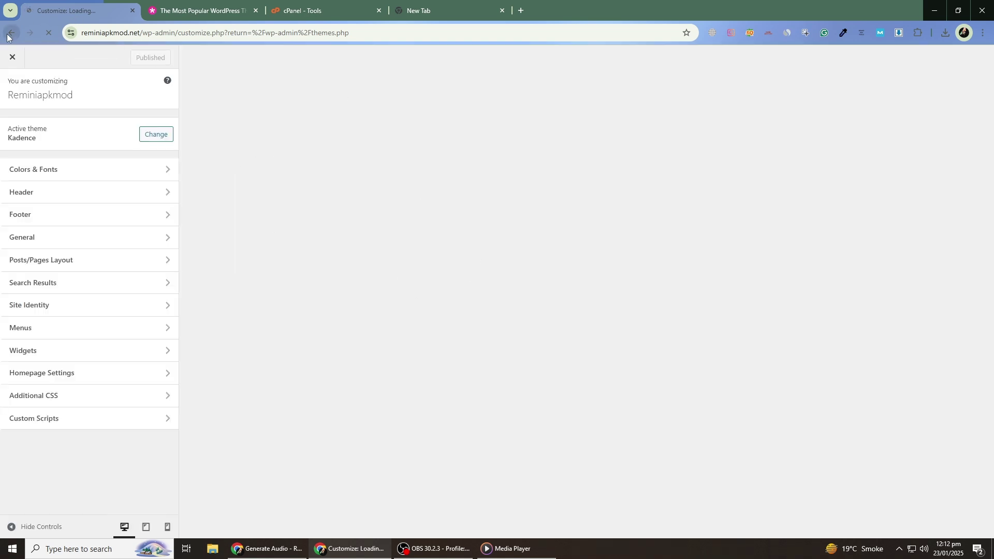
click(7, 35)
scroll(339, 226, down, 2)
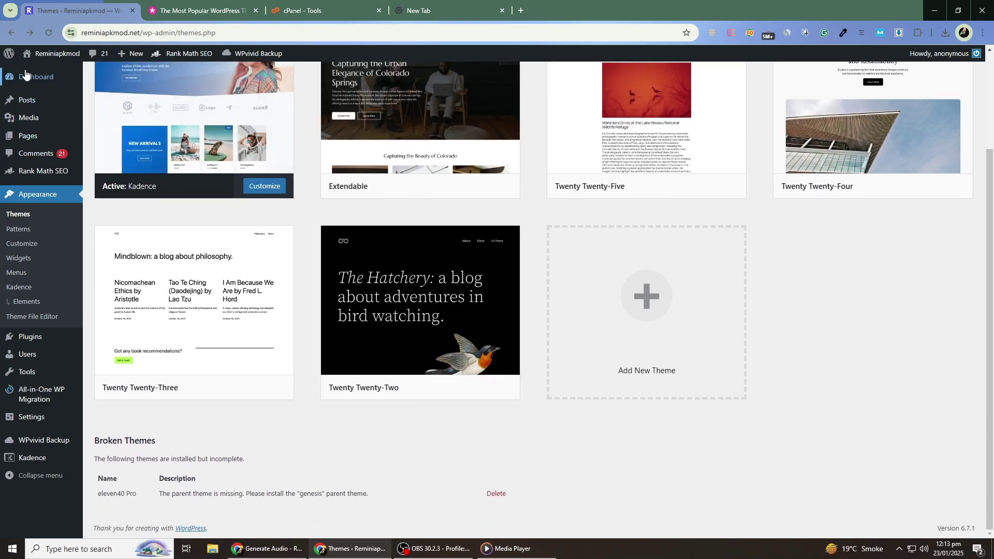
Open the Dashboard and review Rank Math stats, Good site health and WordPress 6.7.1 running Kadence
click(36, 77)
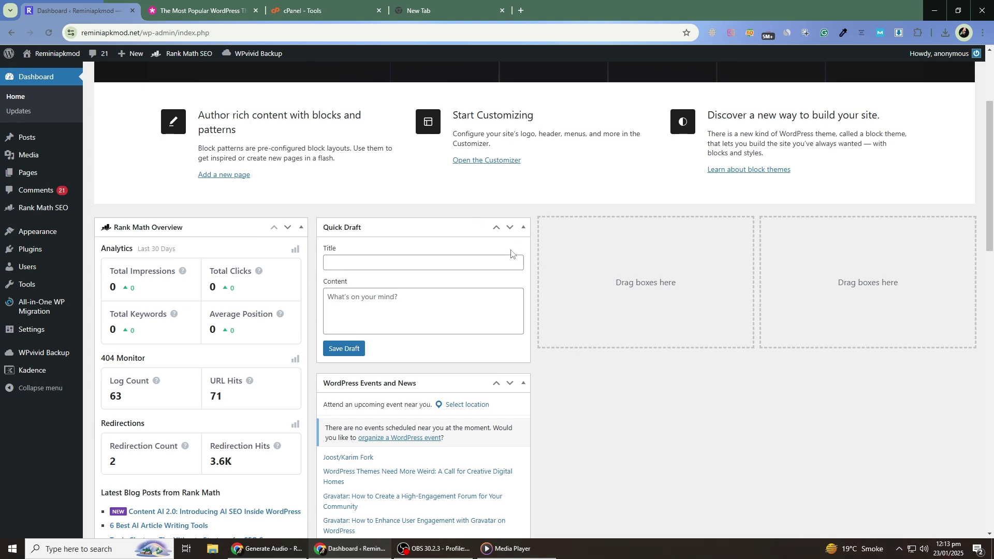
scroll(511, 253, down, 10)
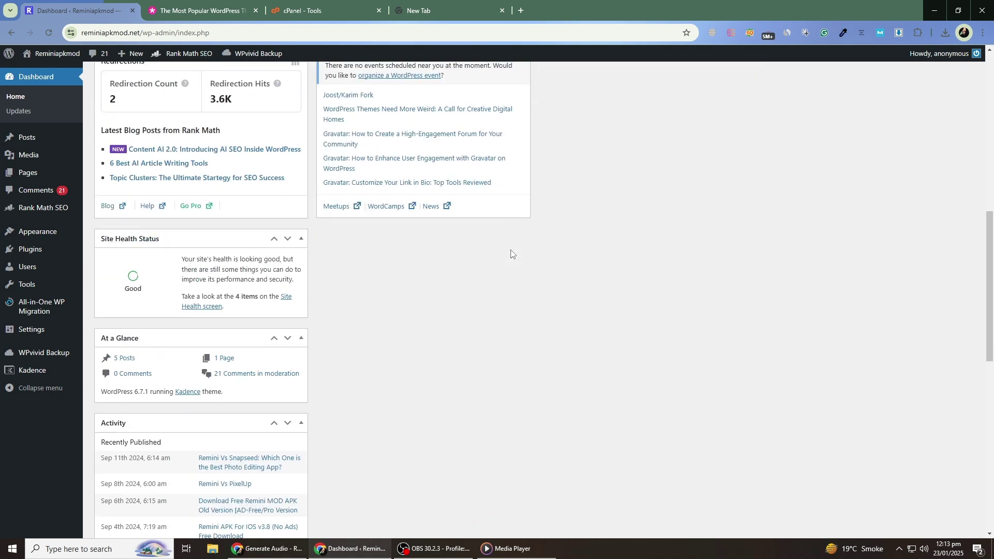
scroll(511, 253, up, 5)
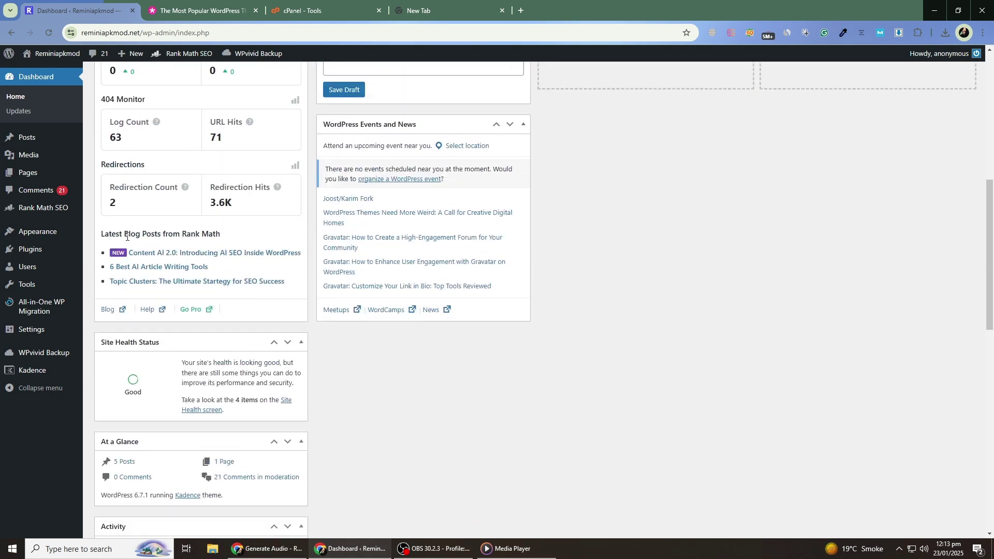
mouse_move(28, 150)
mouse_move(37, 312)
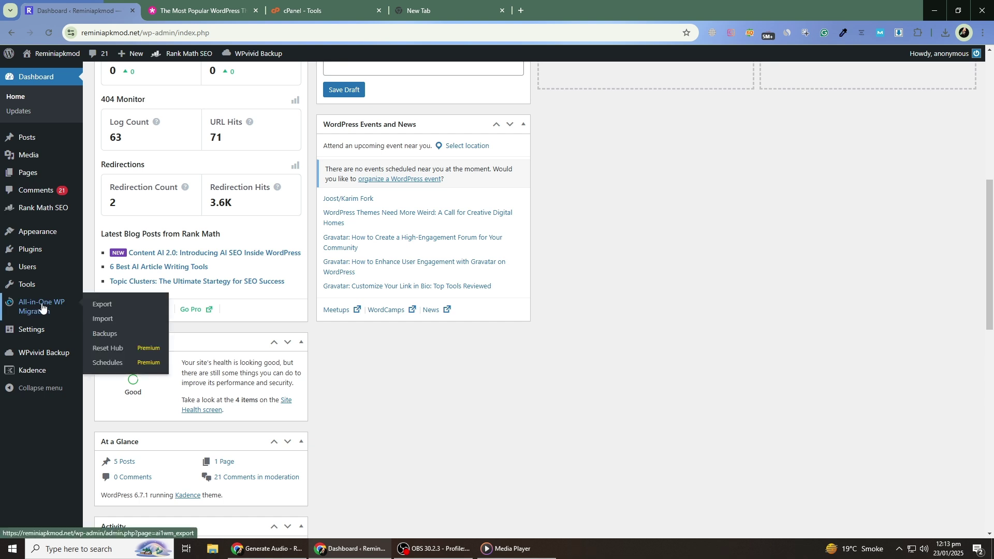
mouse_move(42, 352)
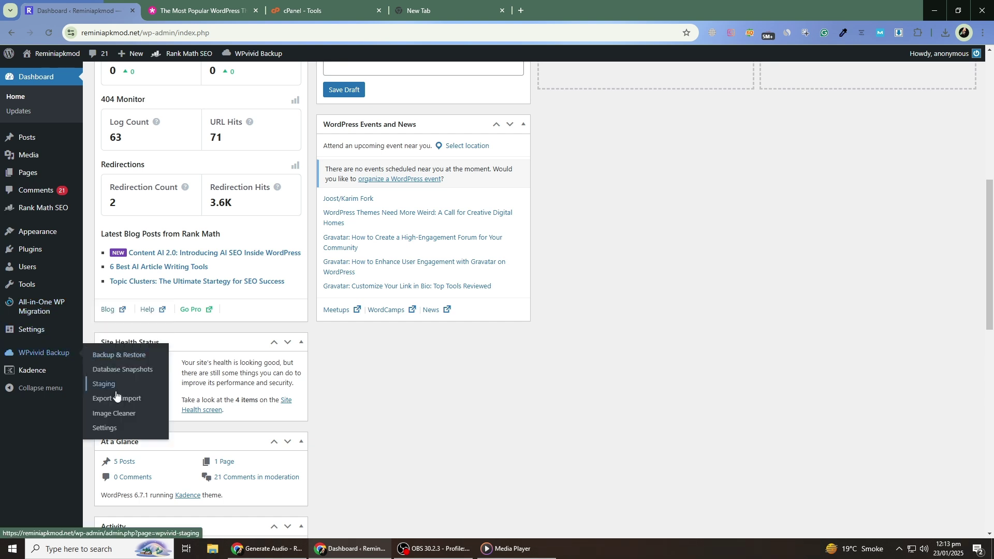
mouse_move(253, 54)
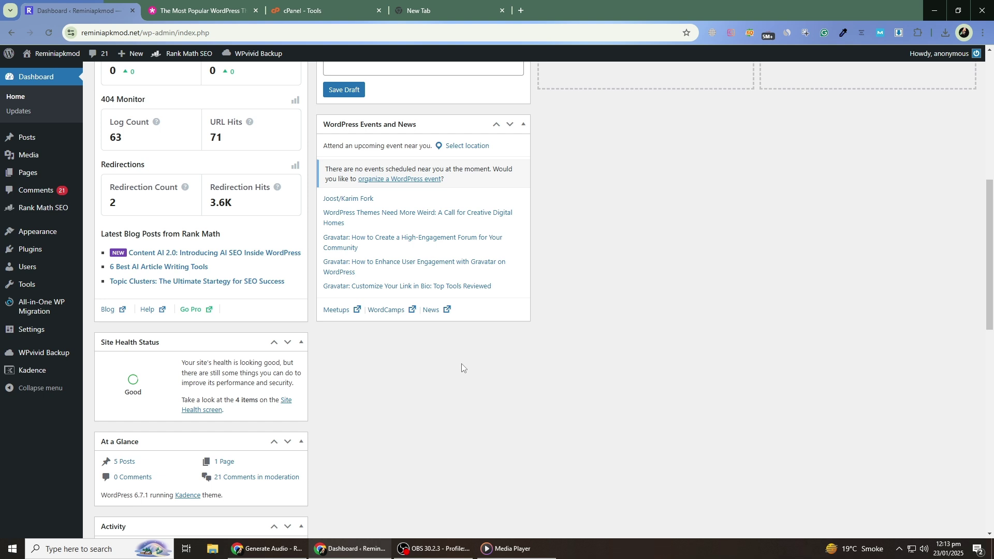
click(983, 33)
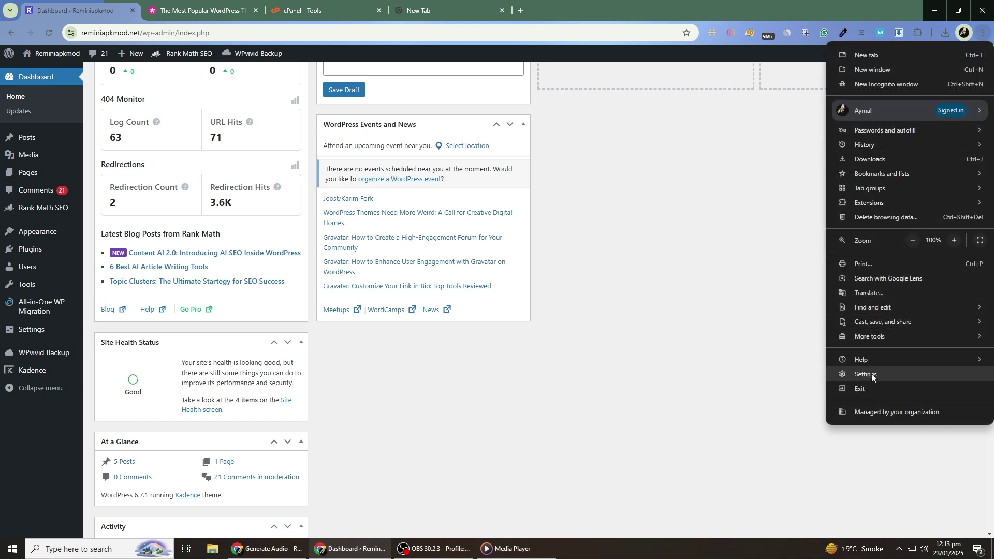
click(780, 344)
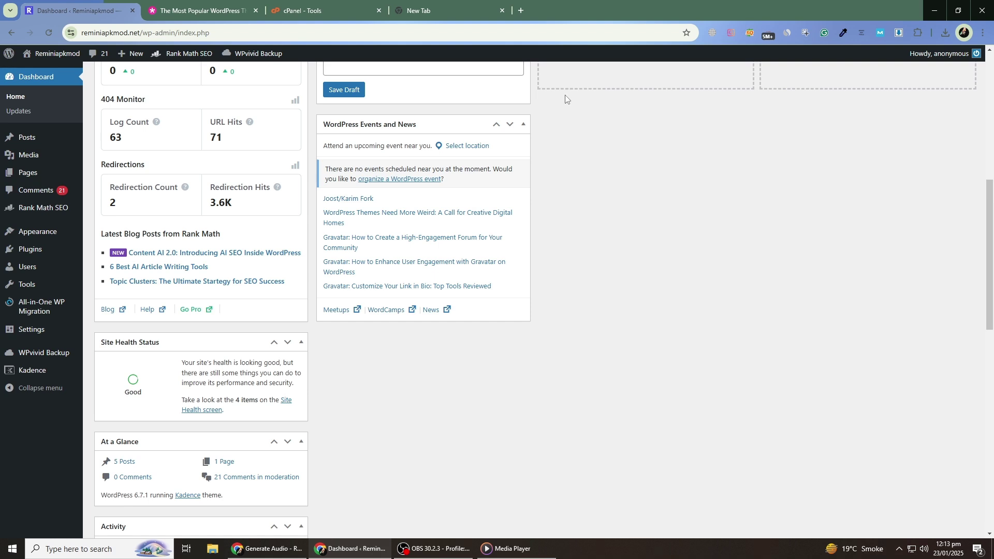
scroll(408, 159, up, 2)
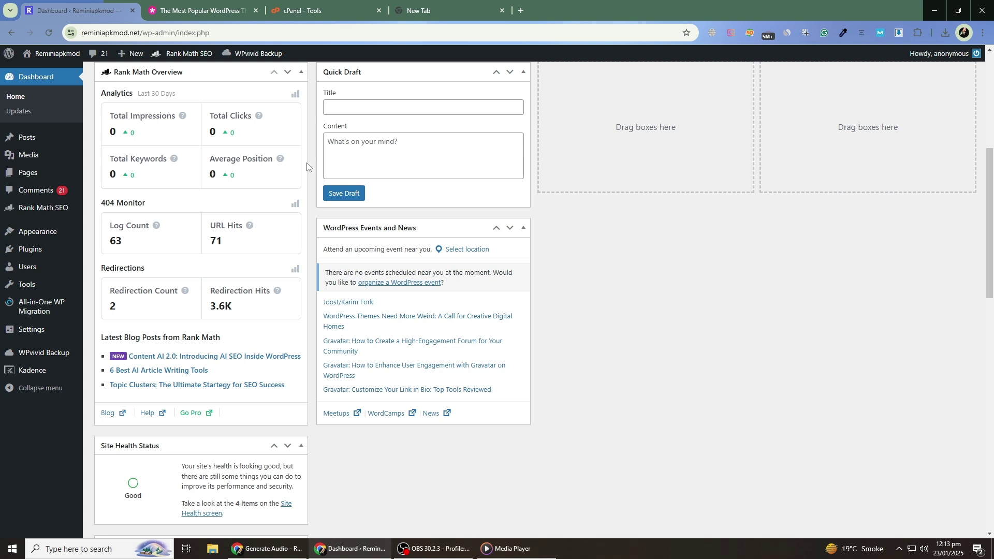
scroll(307, 167, down, 1)
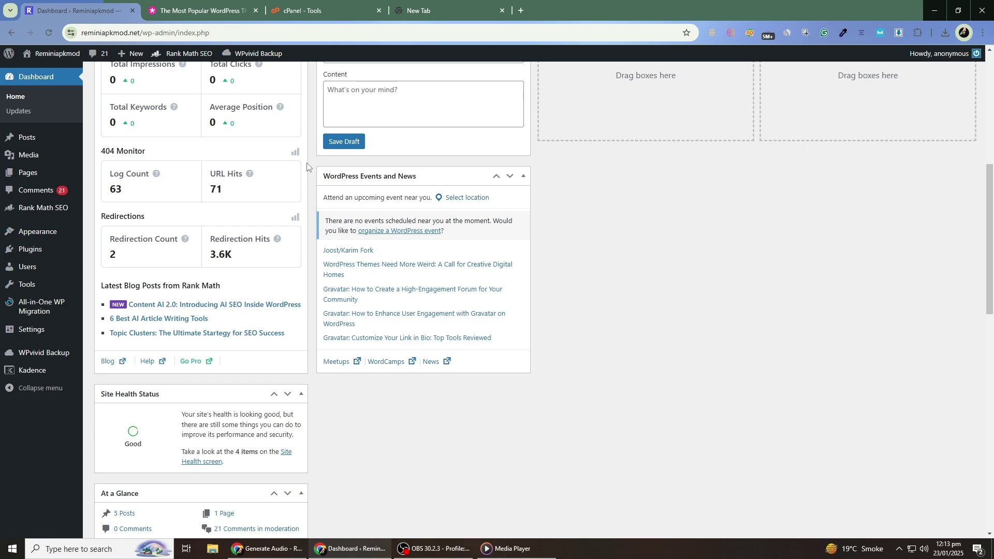
Switch to the Elegant Themes homepage and look over Divi and the ALL PRODUCTS and DIVI menus
click(210, 9)
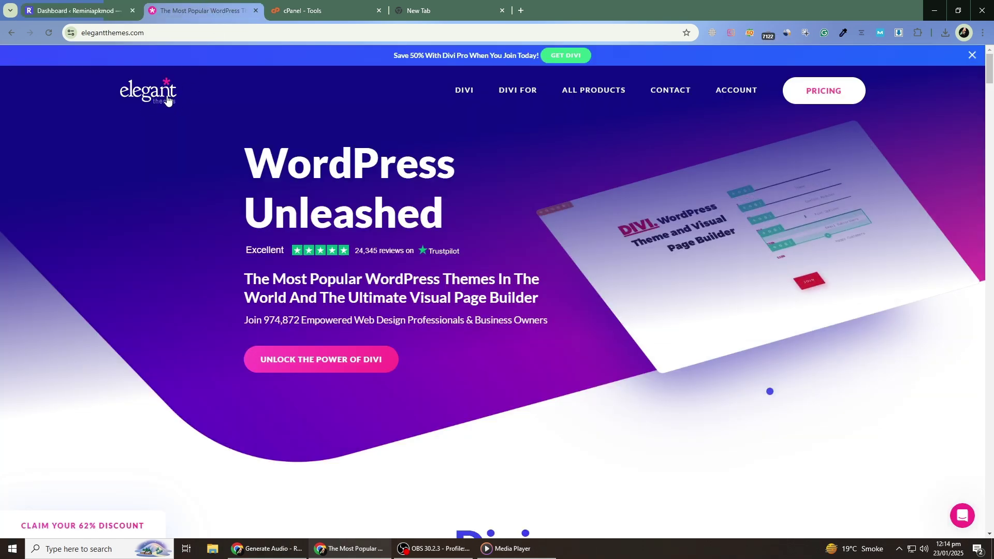
scroll(485, 207, down, 4)
scroll(485, 208, down, 10)
mouse_move(595, 81)
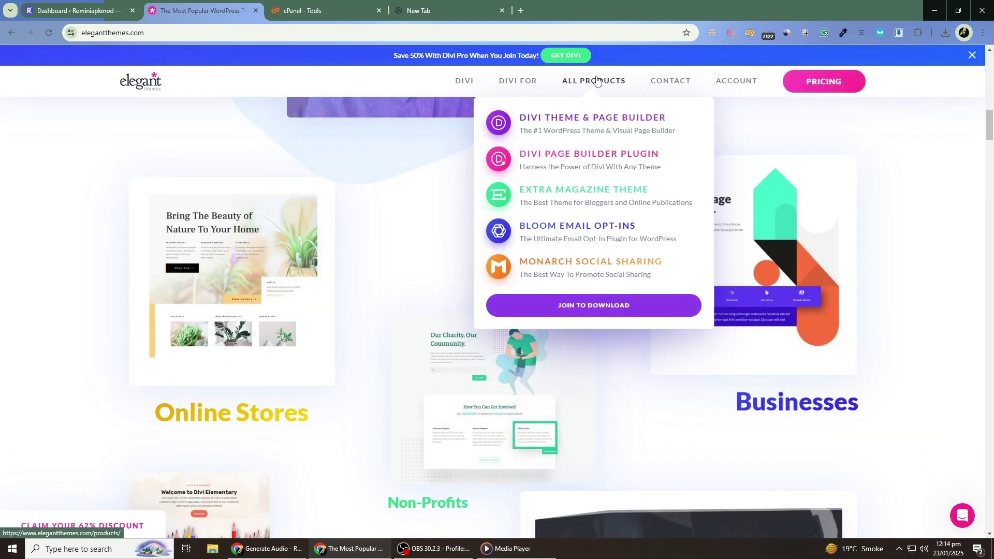
scroll(586, 248, up, 10)
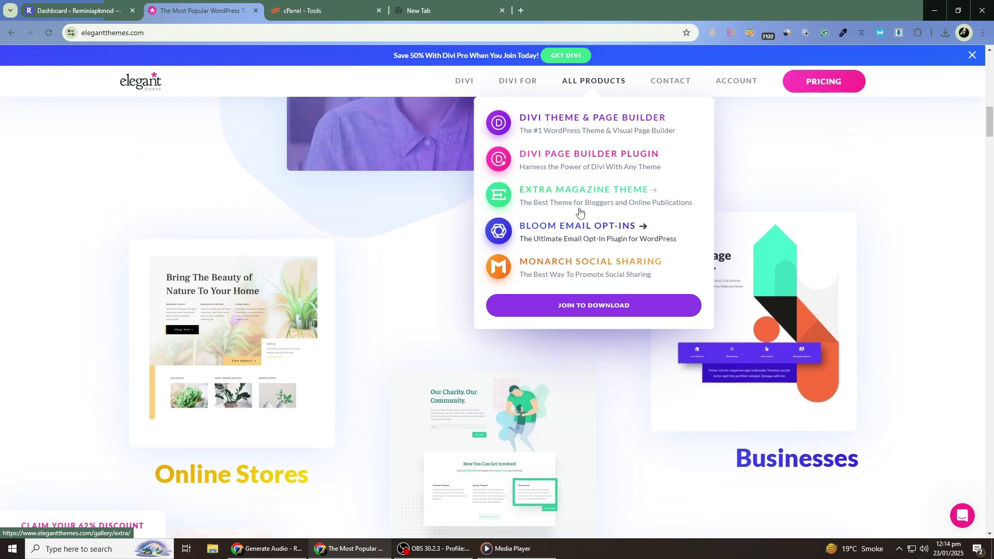
mouse_move(466, 88)
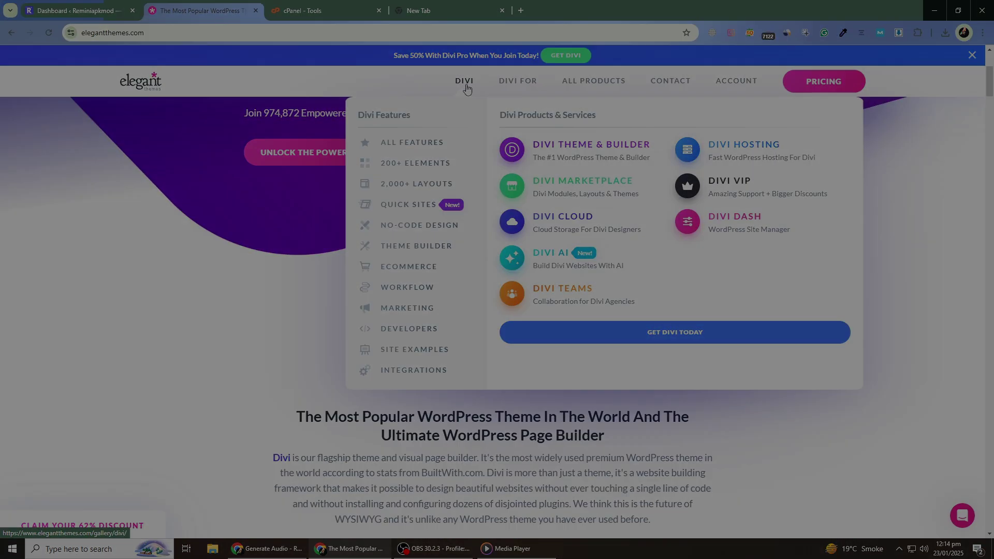